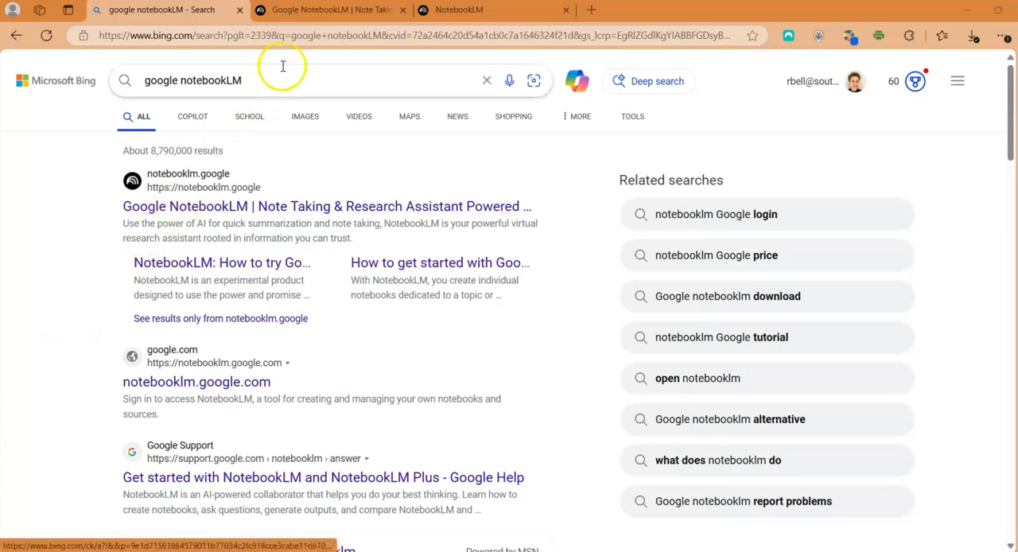
Go from the search results to the NotebookLM home page and create a new notebook
{"action": "left_click", "coordinate": [301, 10]}
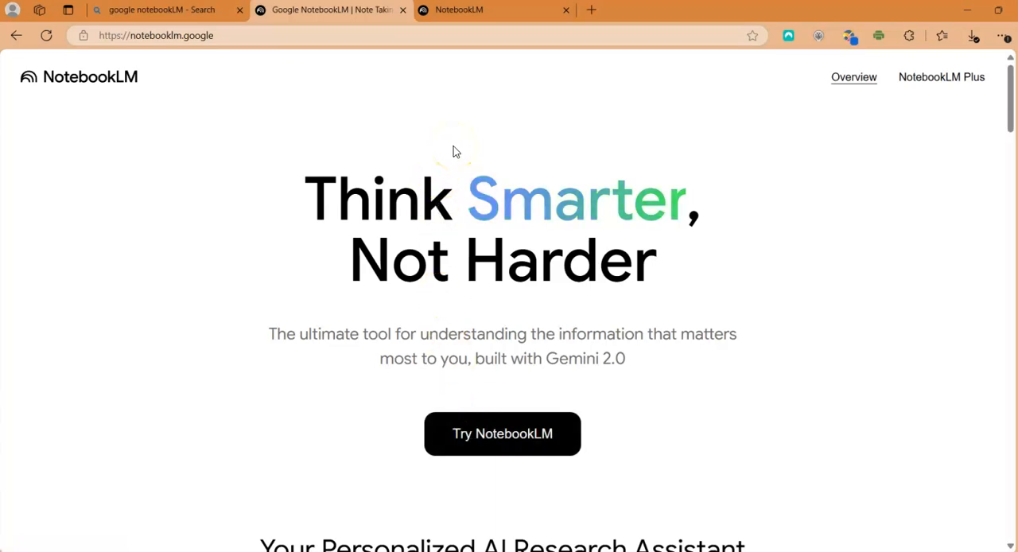
{"action": "left_click", "coordinate": [459, 11]}
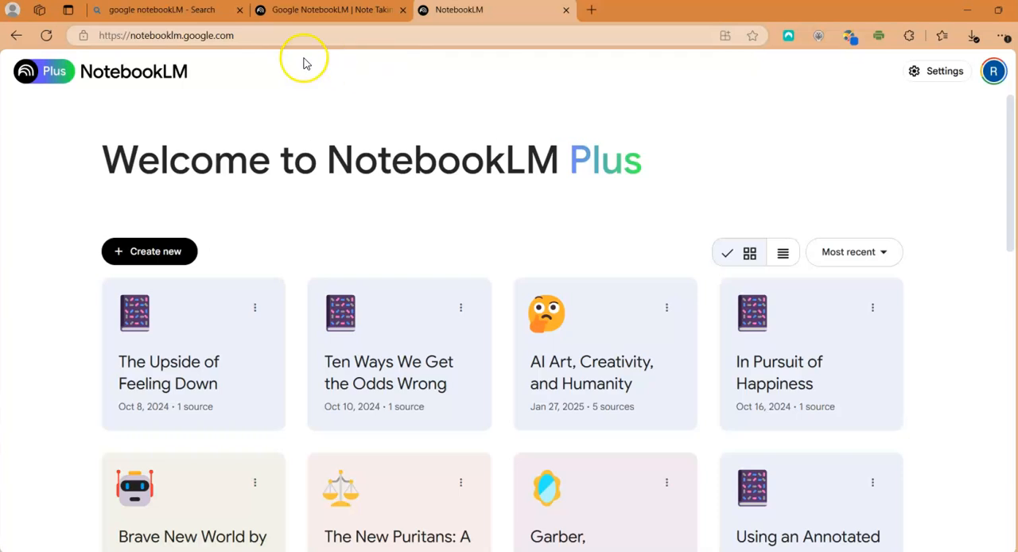
{"action": "left_click", "coordinate": [172, 250]}
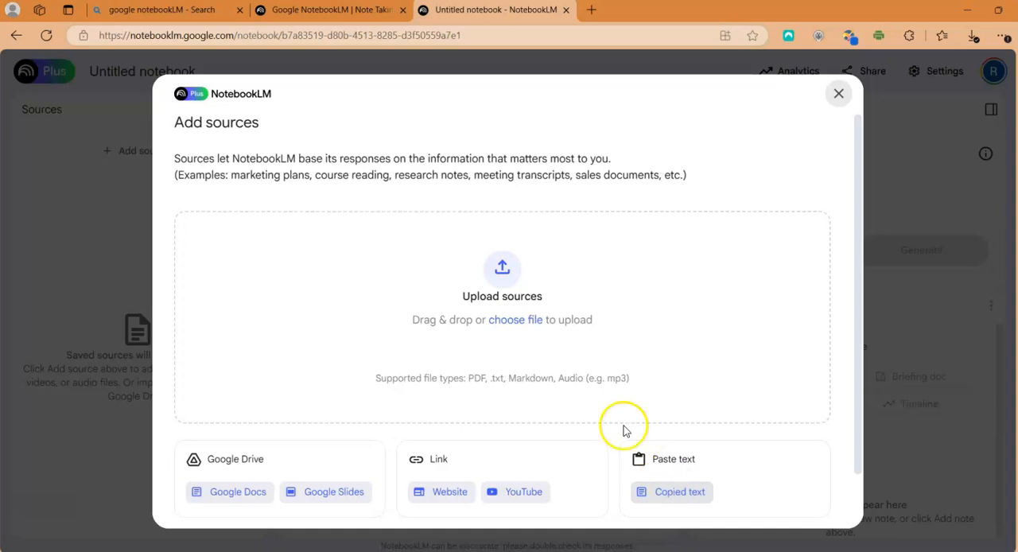
Upload the PDF "Quest for Happiness ADA" as a source, finding it with a file search for "Quest"
{"action": "left_click", "coordinate": [503, 272]}
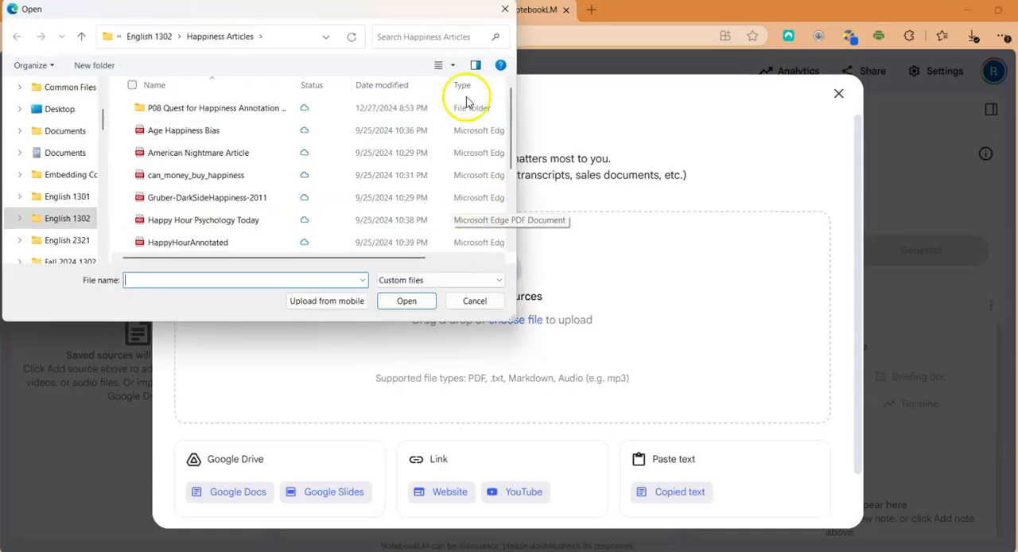
{"action": "left_click", "coordinate": [443, 36]}
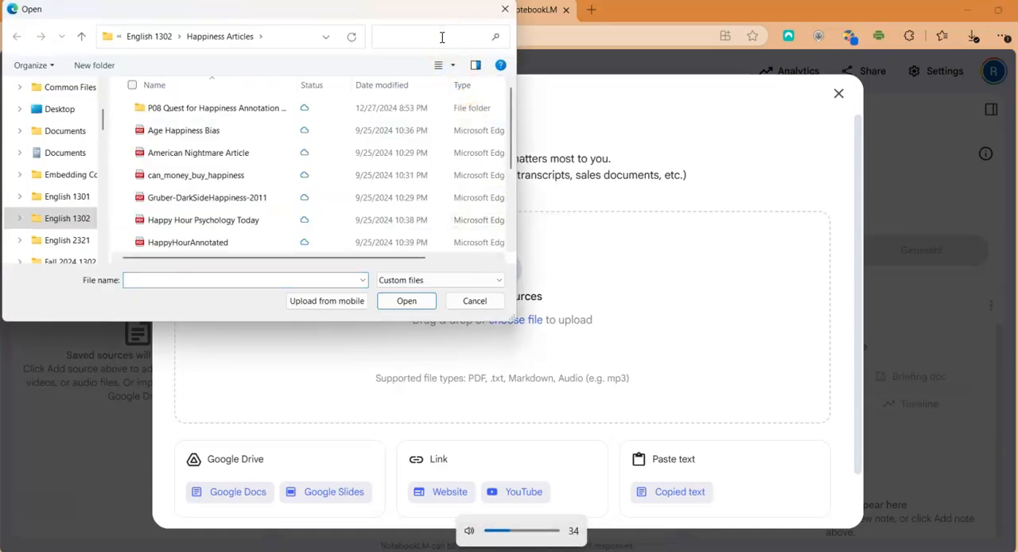
{"action": "type", "text": "Quest"}
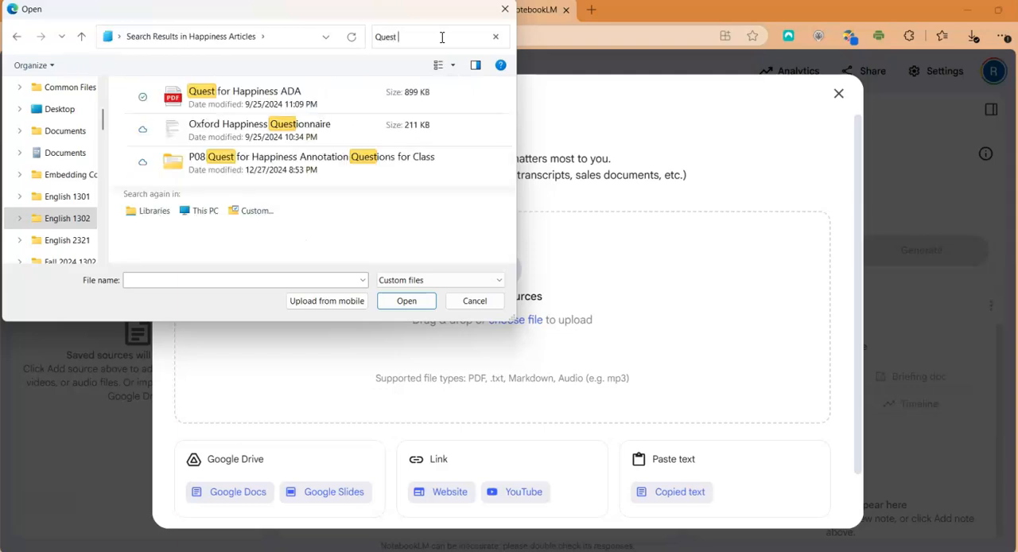
{"action": "left_click", "coordinate": [253, 101]}
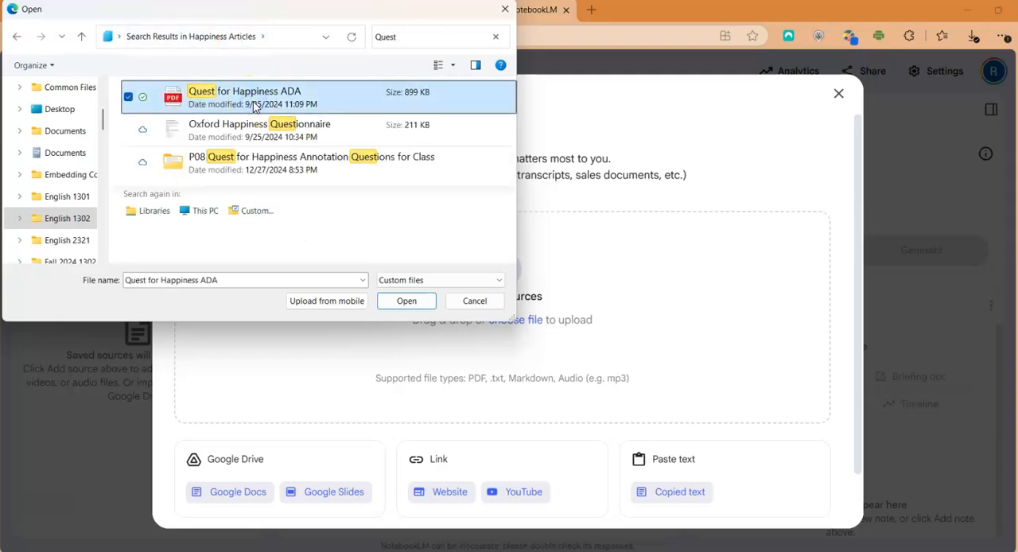
{"action": "left_click", "coordinate": [407, 301]}
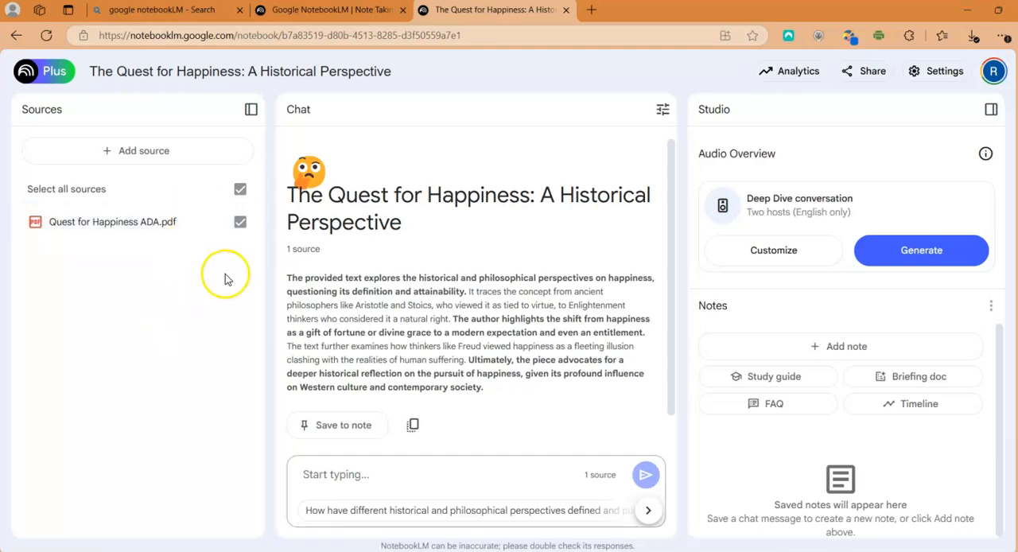
Toggle the PDF source's selection off and on, and collapse and re-expand the Sources and Studio areas
{"action": "left_click", "coordinate": [241, 224]}
{"action": "left_click", "coordinate": [242, 224]}
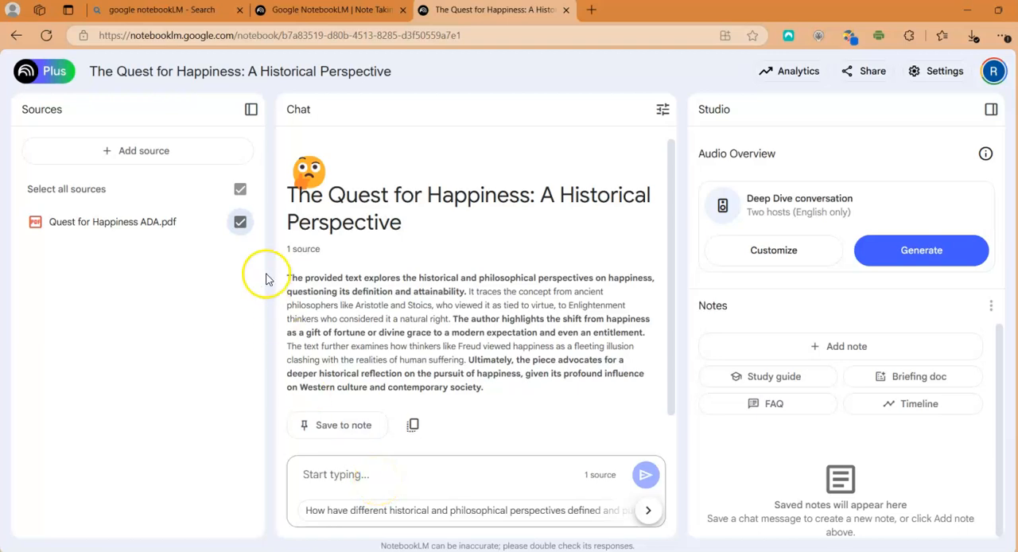
{"action": "left_click", "coordinate": [251, 111]}
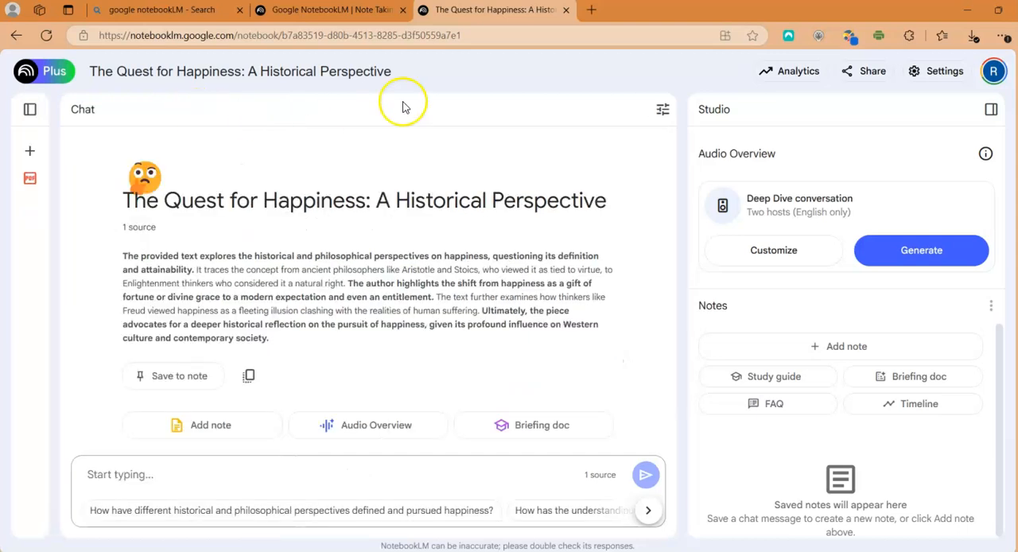
{"action": "left_click", "coordinate": [990, 111]}
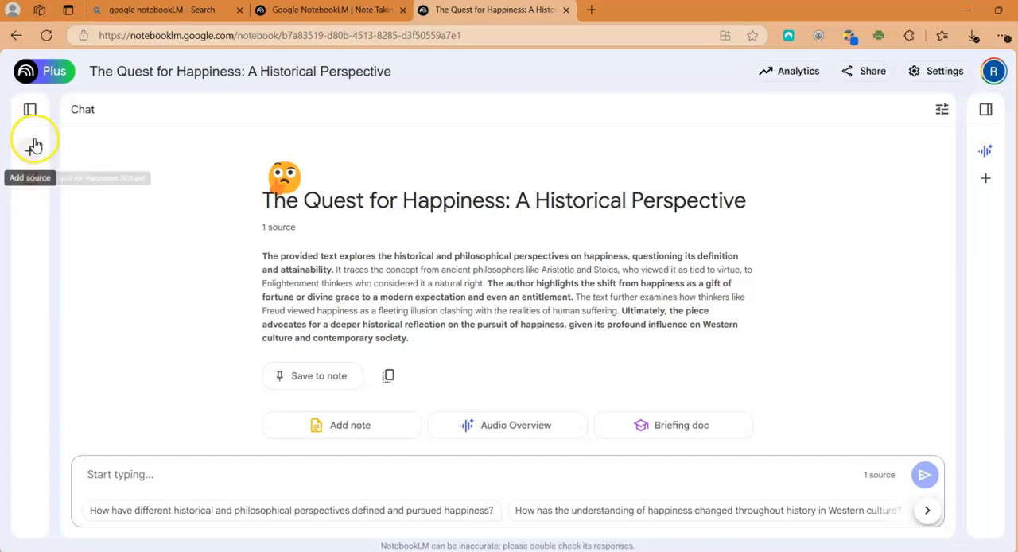
{"action": "left_click", "coordinate": [29, 109]}
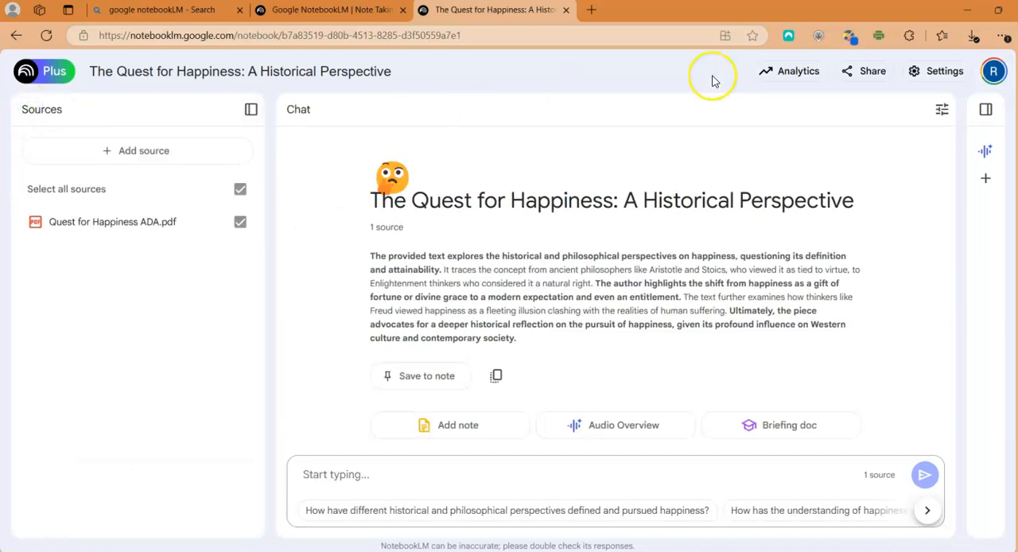
{"action": "left_click", "coordinate": [980, 113]}
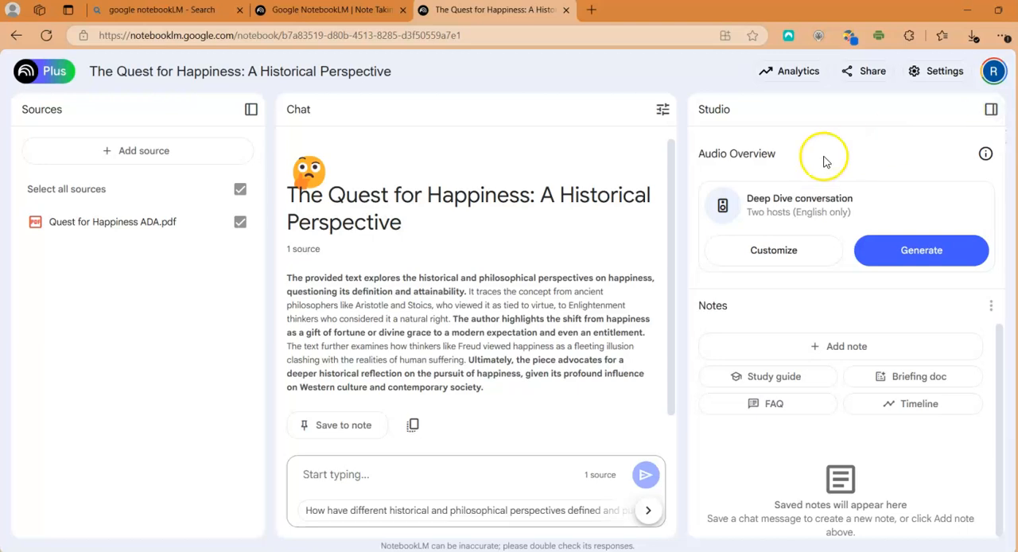
Open the source guide of Quest for Happiness ADA.pdf and have the chat discuss its key topic Pursuit
{"action": "left_click", "coordinate": [142, 233]}
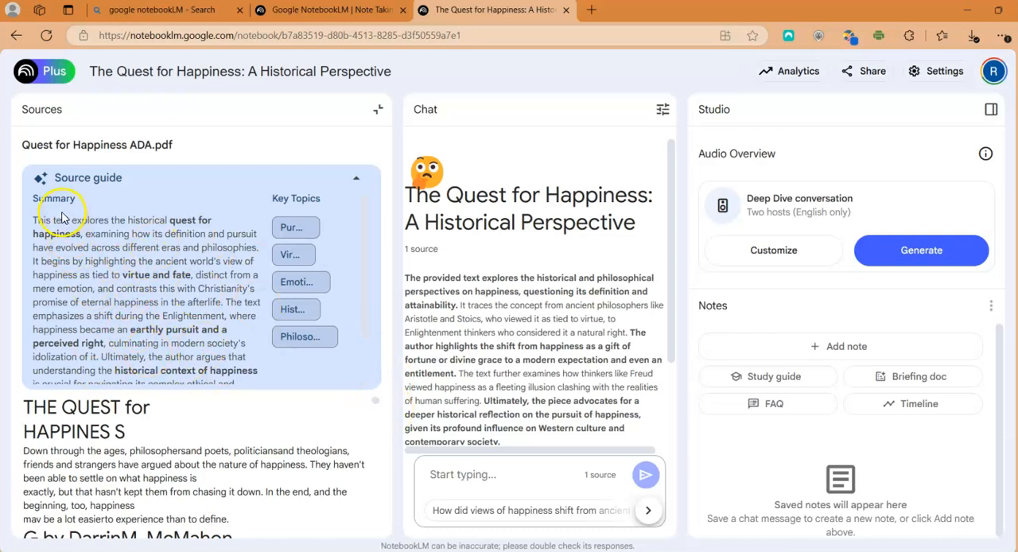
{"action": "left_click", "coordinate": [288, 230]}
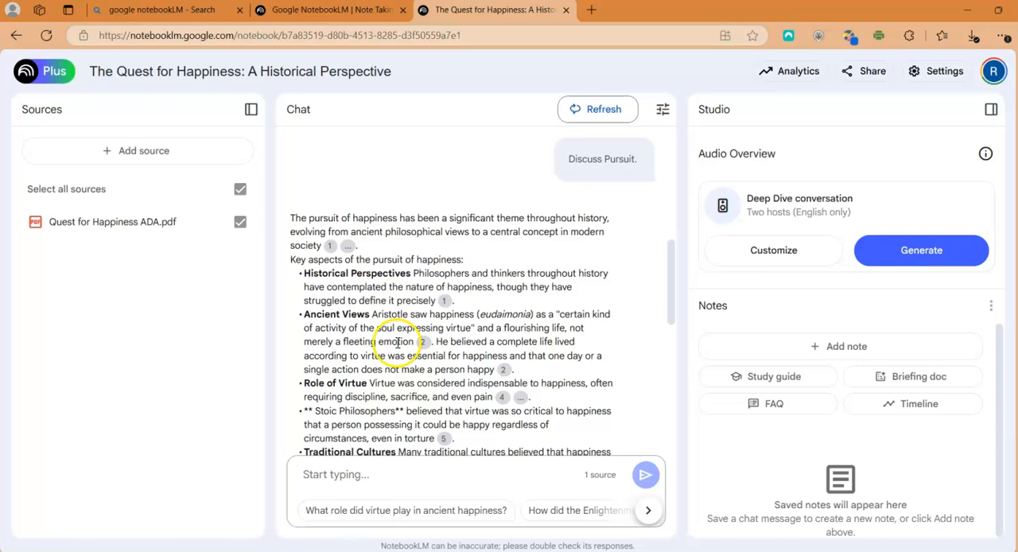
Save the notebook's overview summary at the start of the chat as a note
{"action": "left_click_drag", "start_coordinate": [669, 257], "coordinate": [619, 120]}
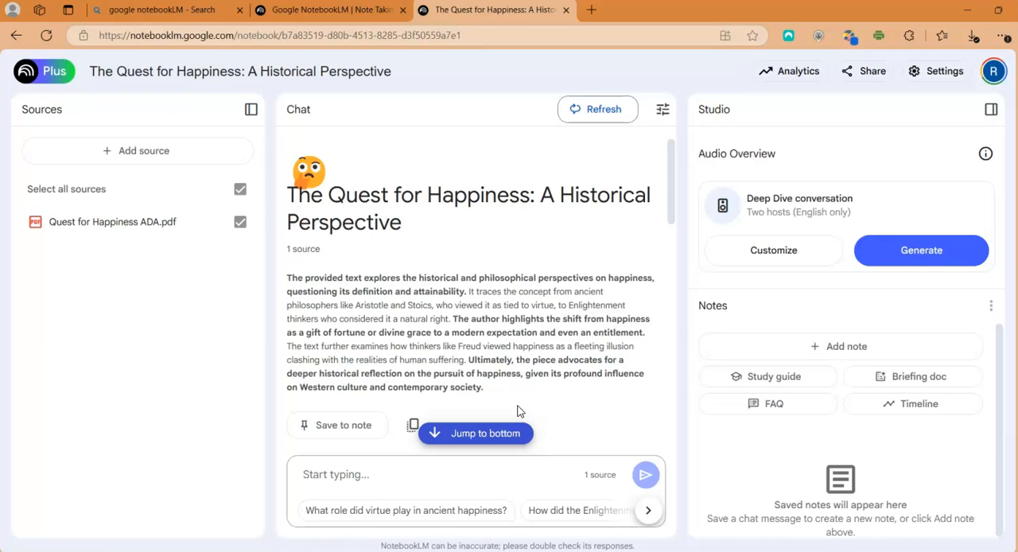
{"action": "left_click", "coordinate": [500, 465]}
{"action": "left_click_drag", "start_coordinate": [673, 192], "coordinate": [673, 218]}
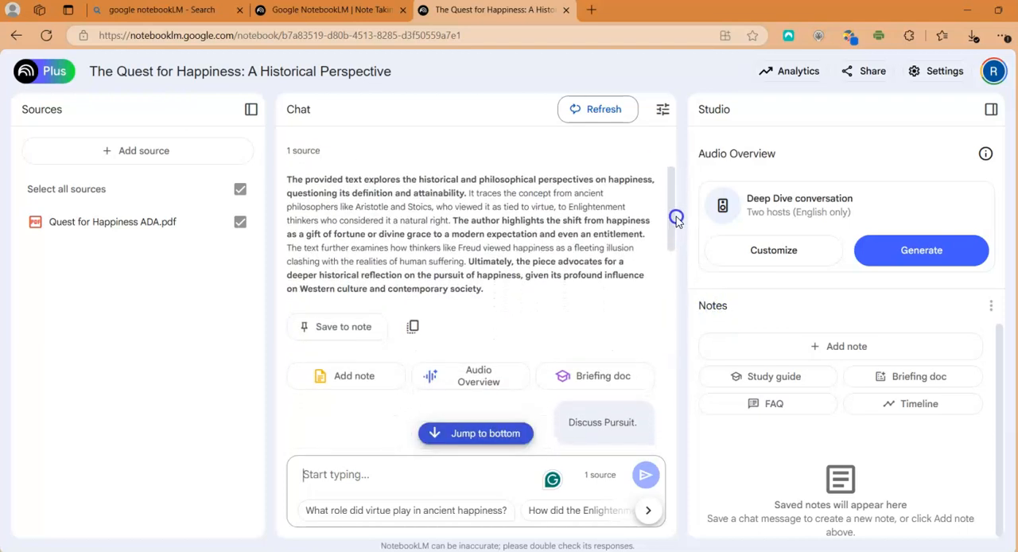
{"action": "left_click", "coordinate": [362, 327]}
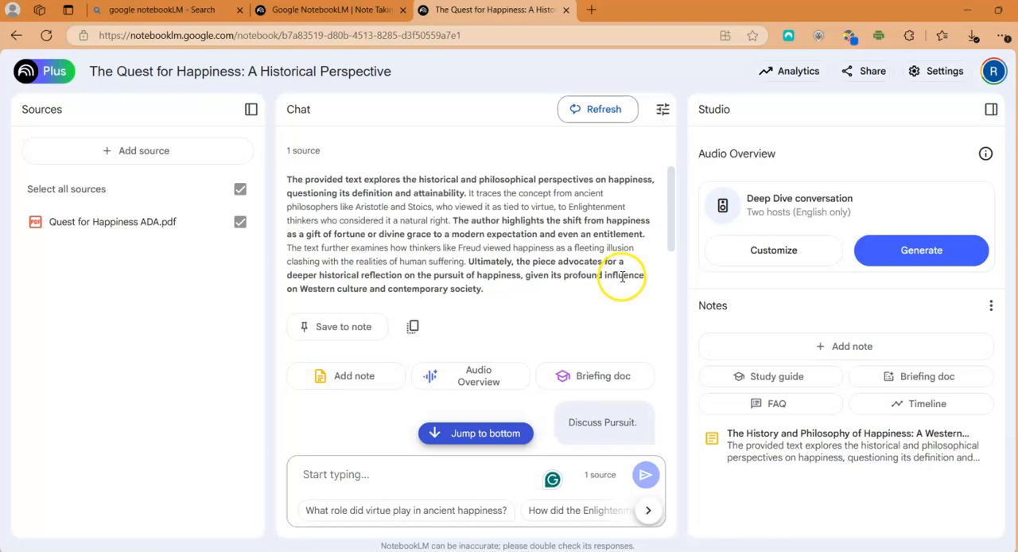
Look through the chat's answer about Pursuit and generate a briefing doc from the source
{"action": "left_click_drag", "start_coordinate": [670, 222], "coordinate": [671, 246]}
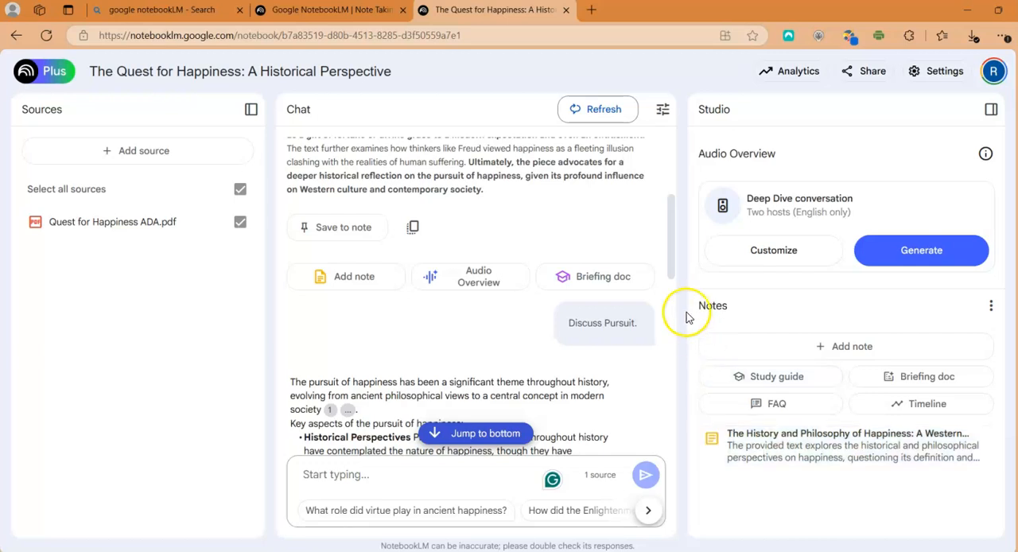
{"action": "left_click_drag", "start_coordinate": [671, 268], "coordinate": [668, 454]}
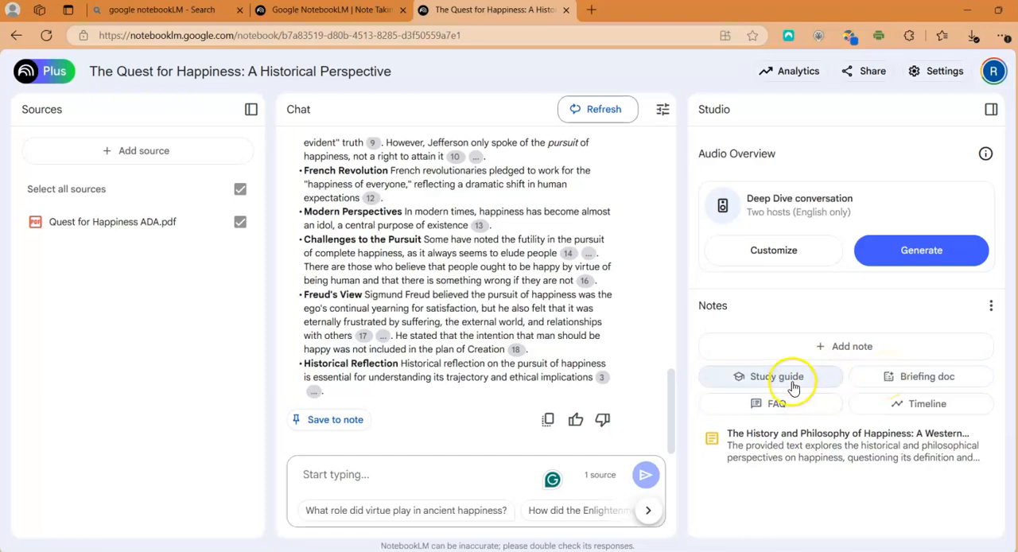
{"action": "left_click", "coordinate": [903, 382]}
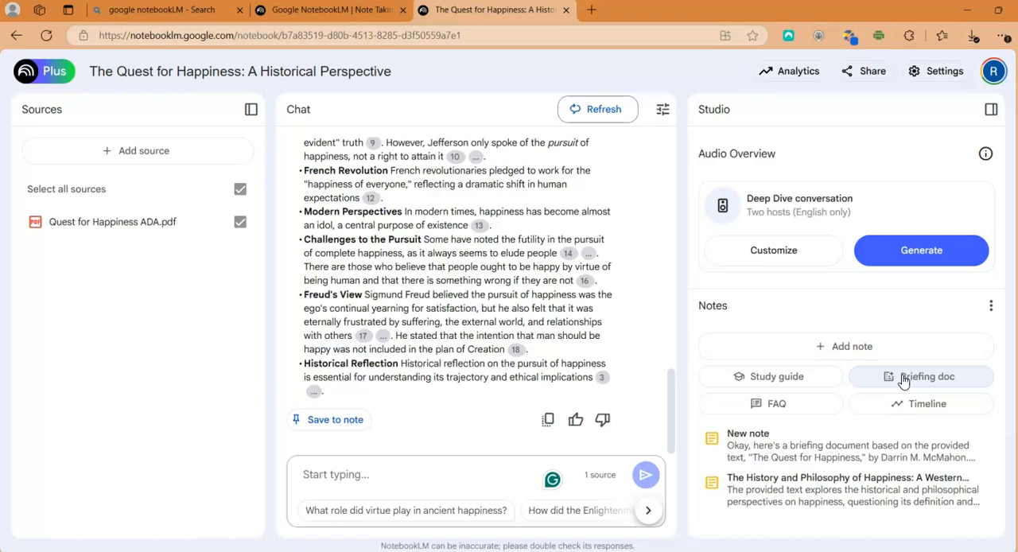
Open the generated briefing document, read it from the main themes to the conclusions, and return to the Studio overview
{"action": "left_click", "coordinate": [787, 449]}
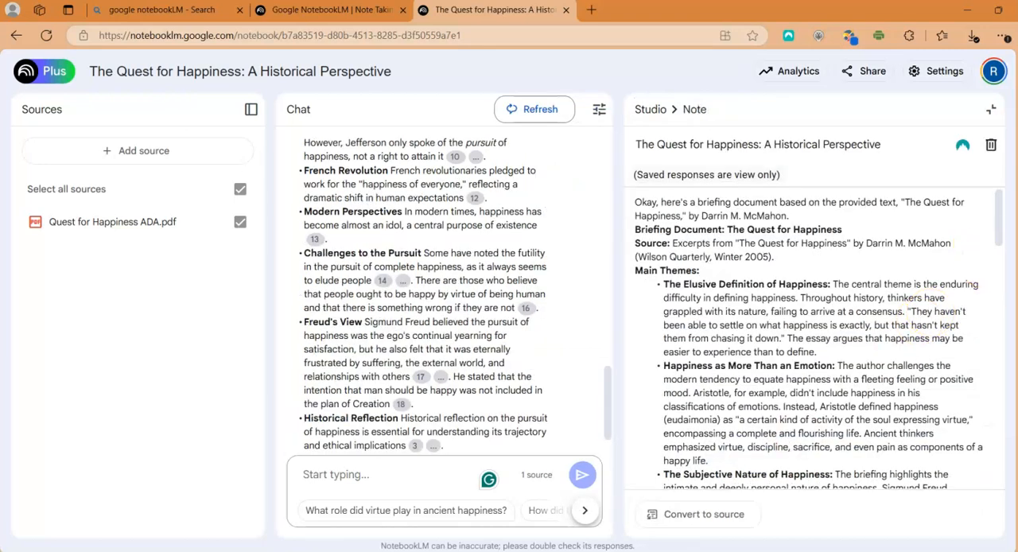
{"action": "left_click_drag", "start_coordinate": [1000, 223], "coordinate": [1000, 223]}
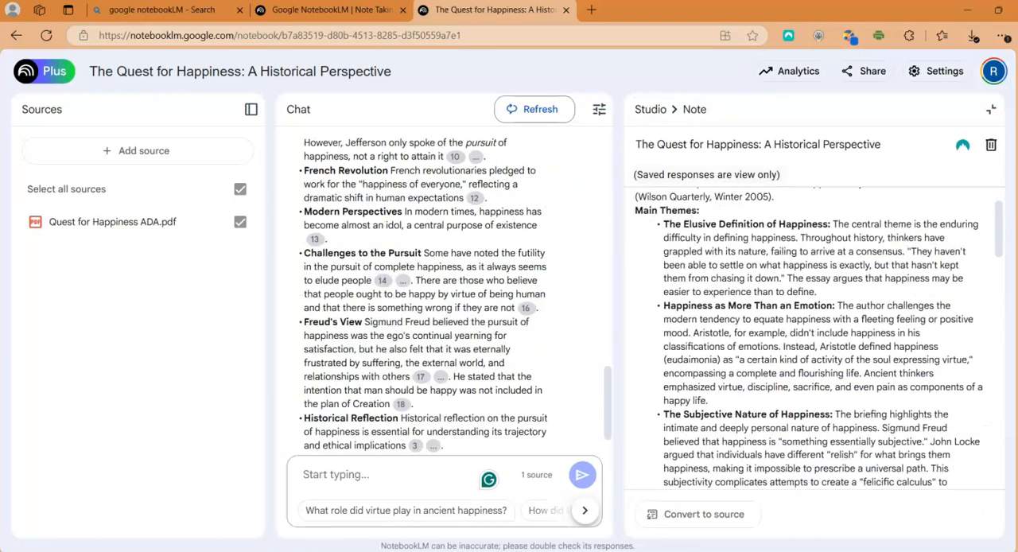
{"action": "left_click_drag", "start_coordinate": [1001, 276], "coordinate": [1000, 238]}
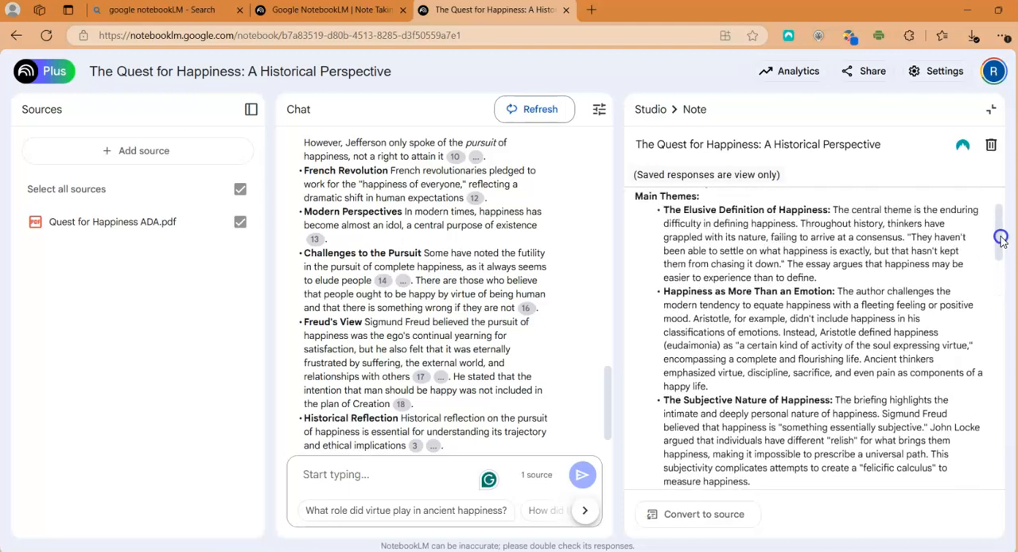
{"action": "left_click_drag", "start_coordinate": [1000, 239], "coordinate": [1000, 289]}
{"action": "scroll", "coordinate": [815, 338], "scroll_direction": "down", "scroll_amount": 5}
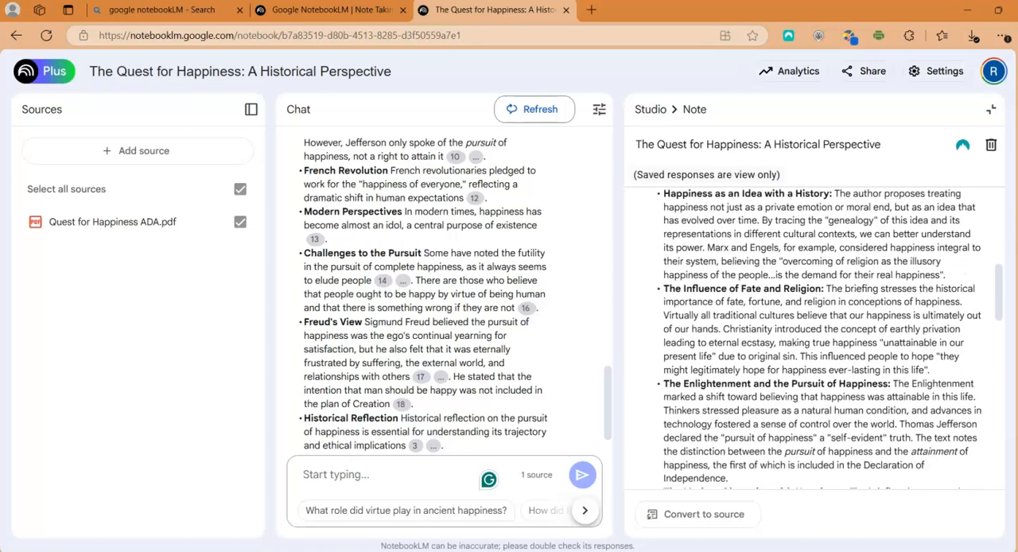
{"action": "scroll", "coordinate": [819, 338], "scroll_direction": "down", "scroll_amount": 3}
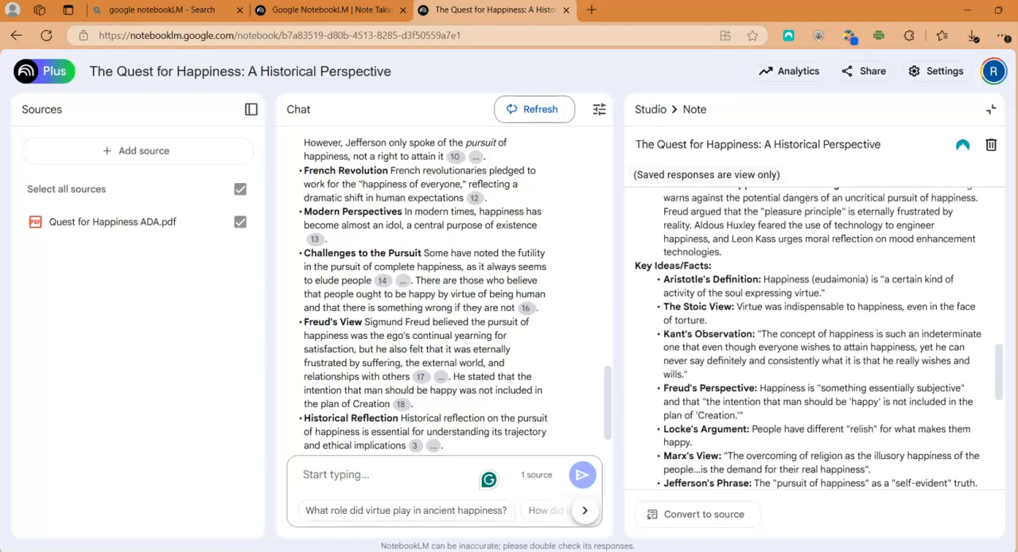
{"action": "scroll", "coordinate": [815, 338], "scroll_direction": "down", "scroll_amount": 4}
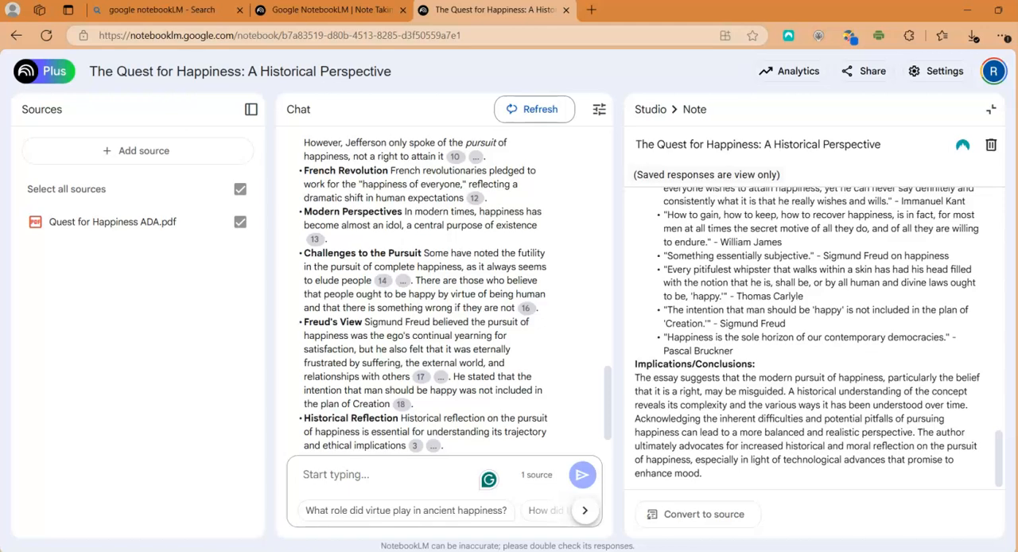
{"action": "left_click", "coordinate": [651, 111]}
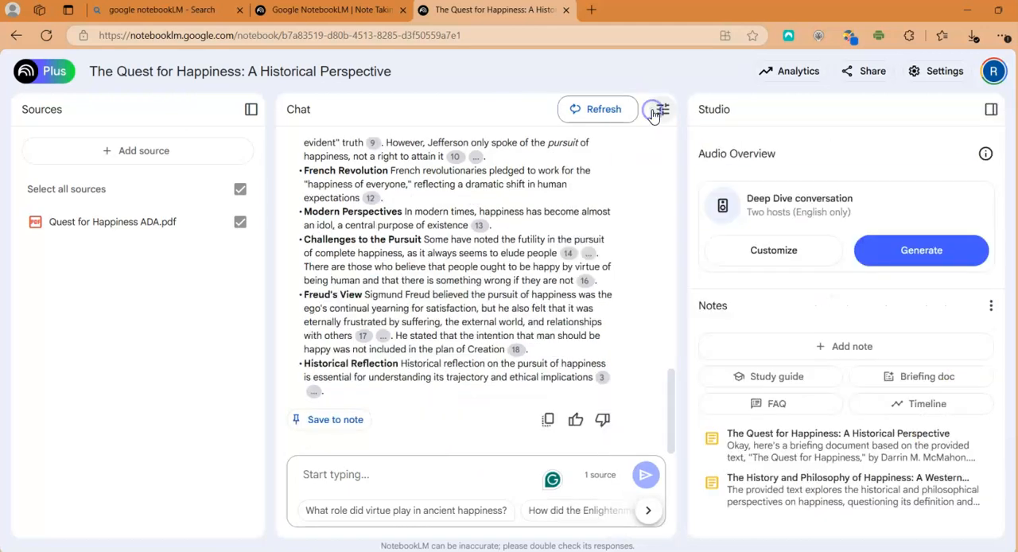
Add a blank note to the notebook, keeping its default title, and place the cursor in its body
{"action": "left_click", "coordinate": [858, 349]}
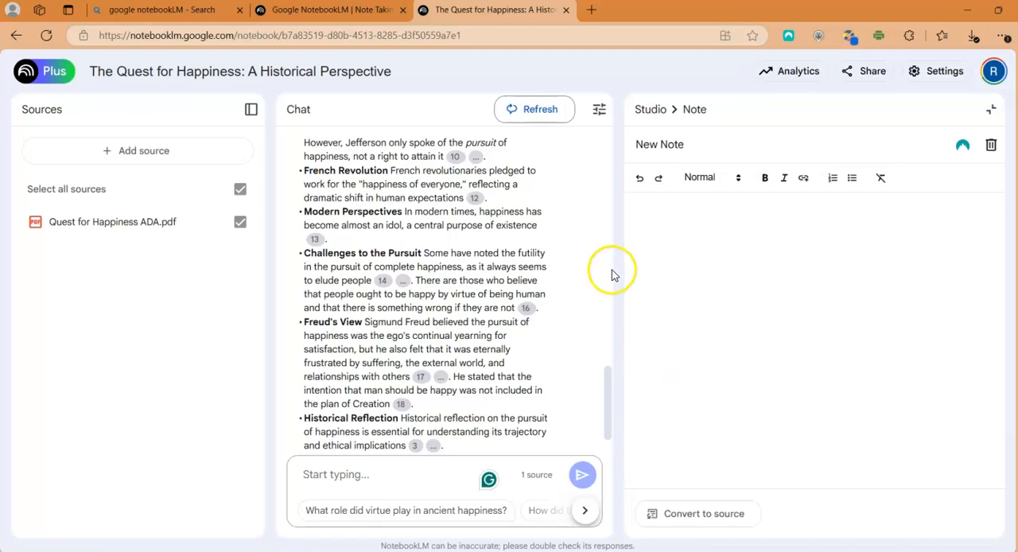
{"action": "left_click", "coordinate": [701, 144]}
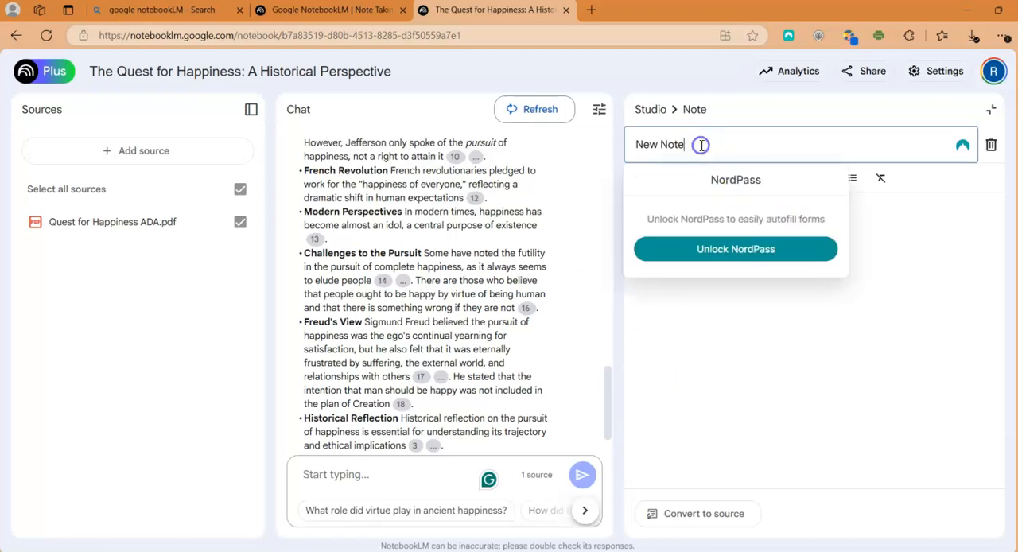
{"action": "left_click", "coordinate": [913, 285]}
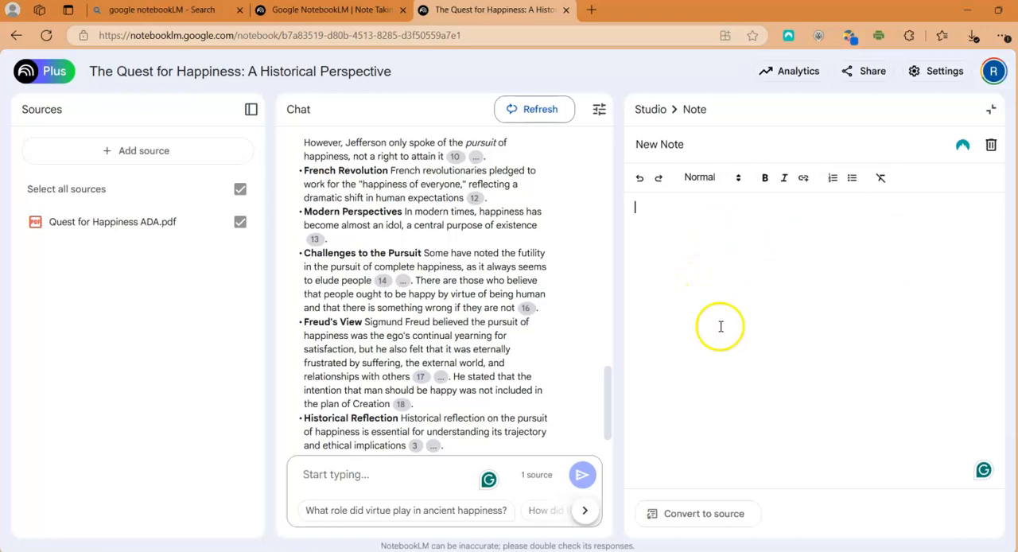
Open Quest for Happiness ADA.pdf beside the blank note and read into the article's text
{"action": "left_click", "coordinate": [168, 222]}
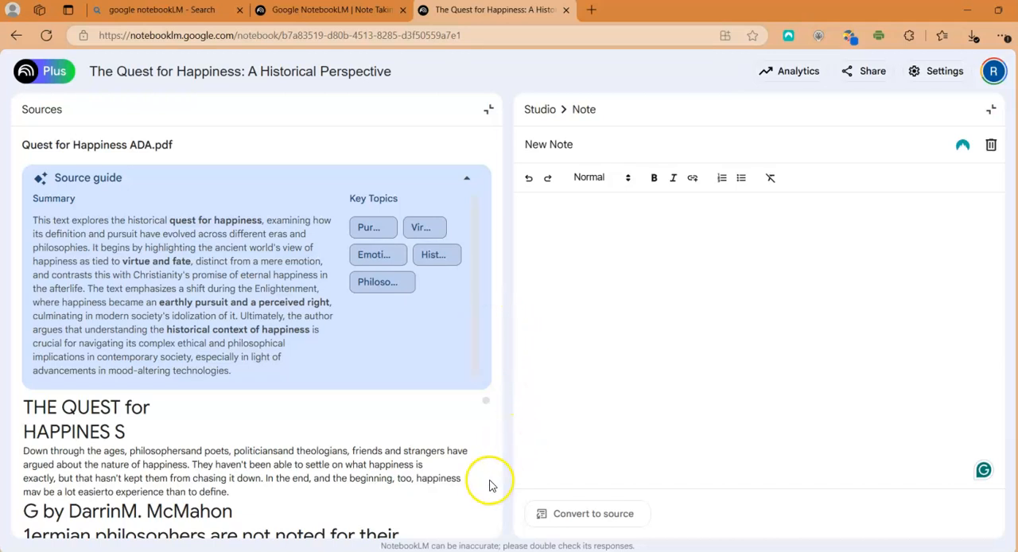
{"action": "scroll", "coordinate": [489, 486], "scroll_direction": "down", "scroll_amount": 10}
{"action": "left_click", "coordinate": [620, 315]}
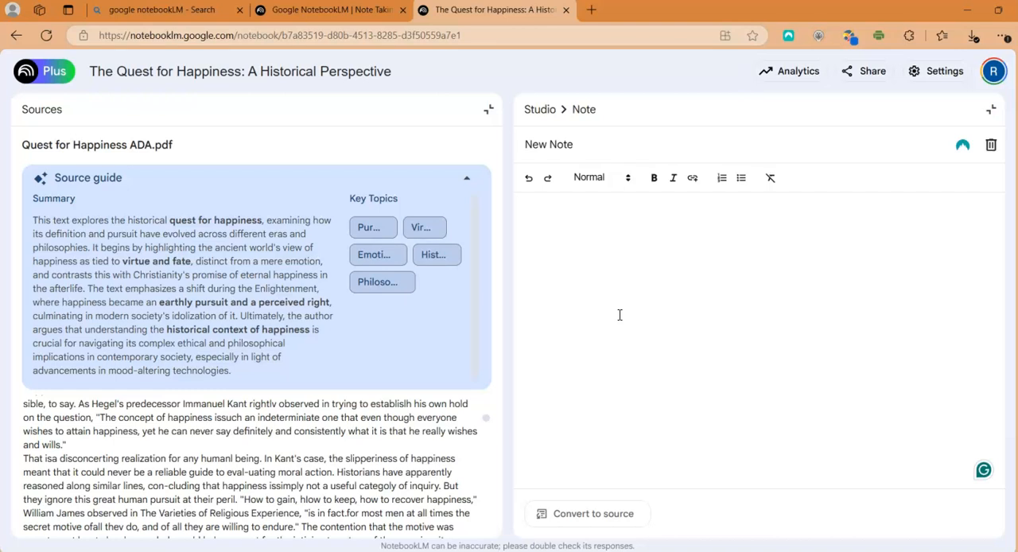
Leave the blank note and return to the Studio overview
{"action": "left_click", "coordinate": [557, 144]}
{"action": "left_click", "coordinate": [540, 113]}
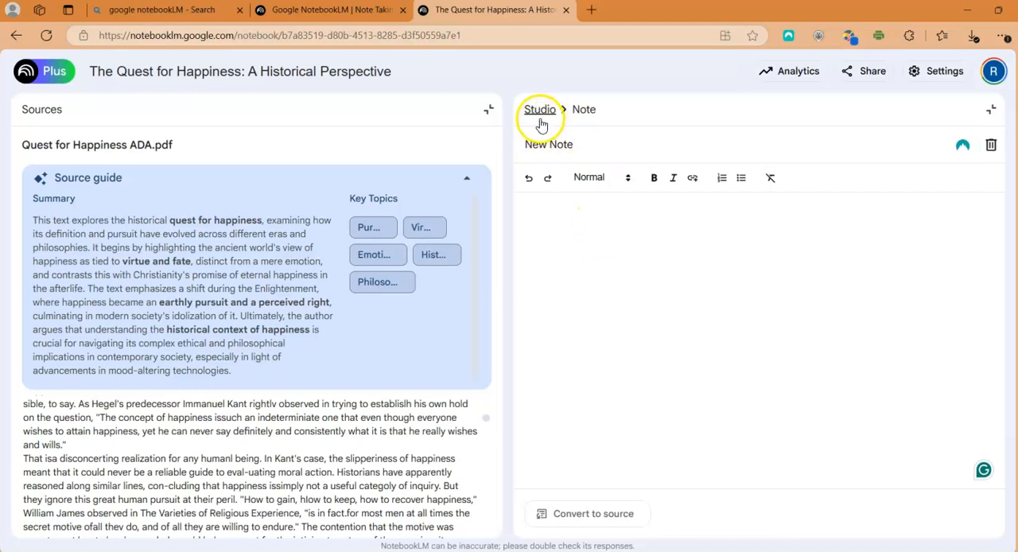
{"action": "left_click", "coordinate": [559, 227]}
{"action": "left_click", "coordinate": [538, 135]}
{"action": "left_click", "coordinate": [536, 109]}
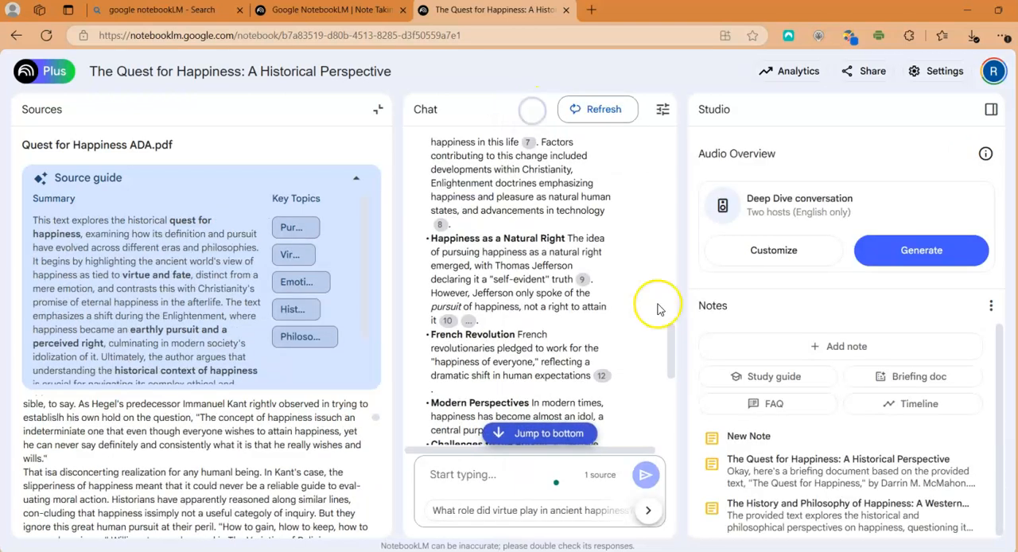
Close the open PDF source, reopen the briefing document note from the notes list, and convert it to a source
{"action": "left_click", "coordinate": [752, 457]}
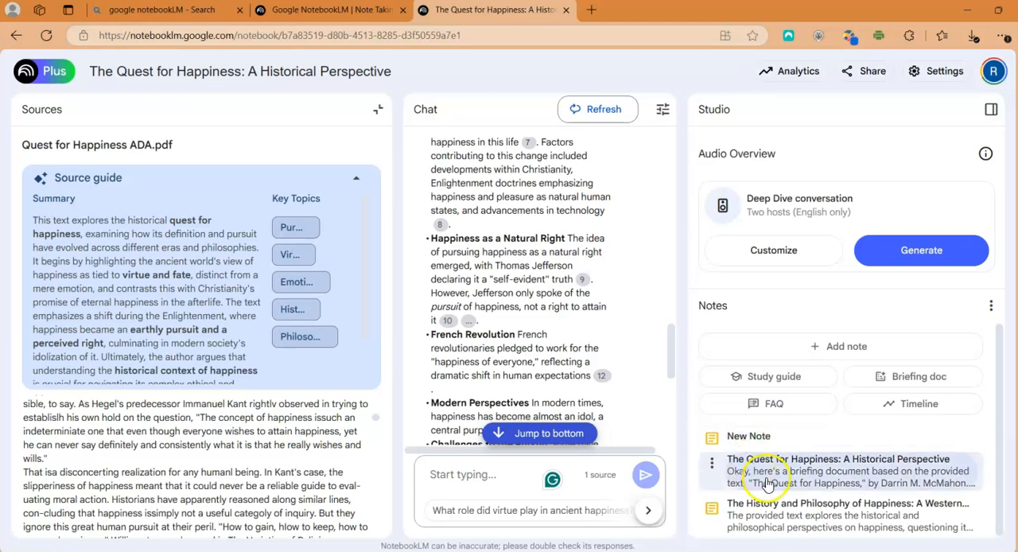
{"action": "left_click", "coordinate": [378, 109]}
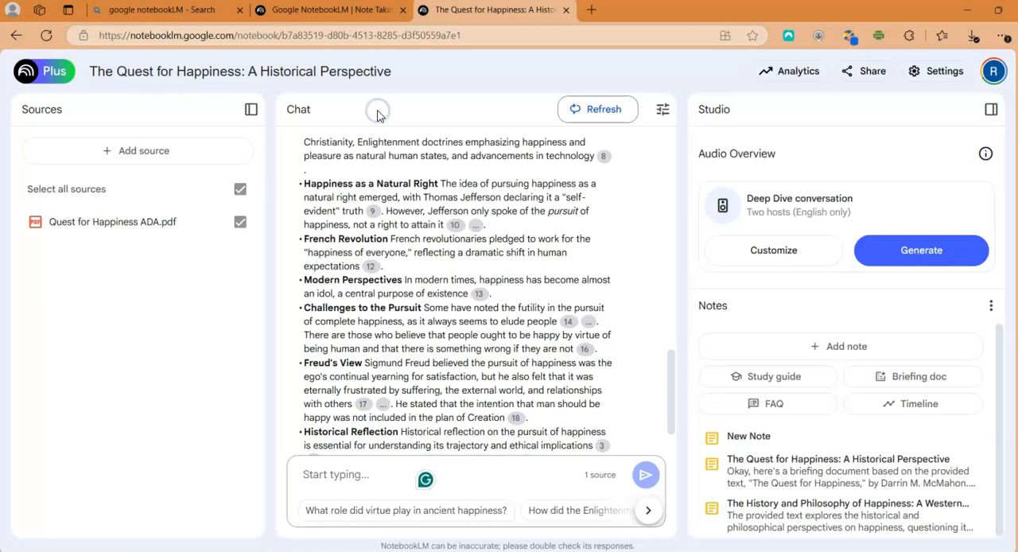
{"action": "left_click", "coordinate": [782, 469]}
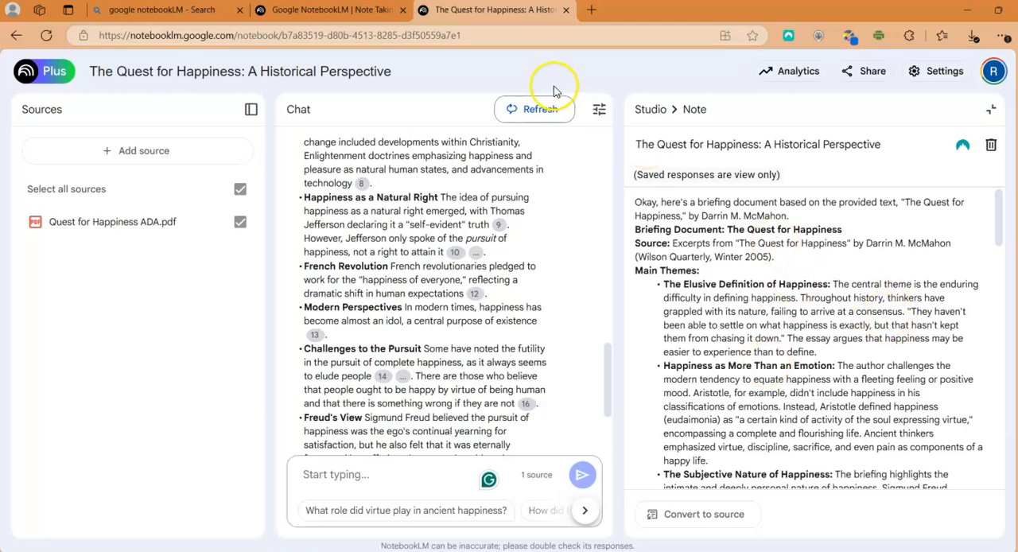
{"action": "left_click", "coordinate": [651, 109]}
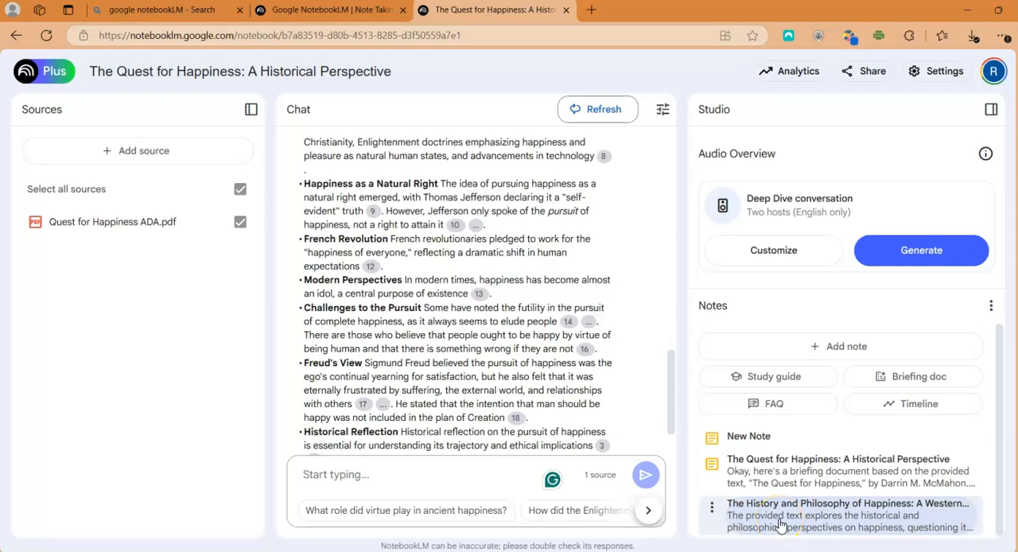
{"action": "left_click", "coordinate": [762, 465]}
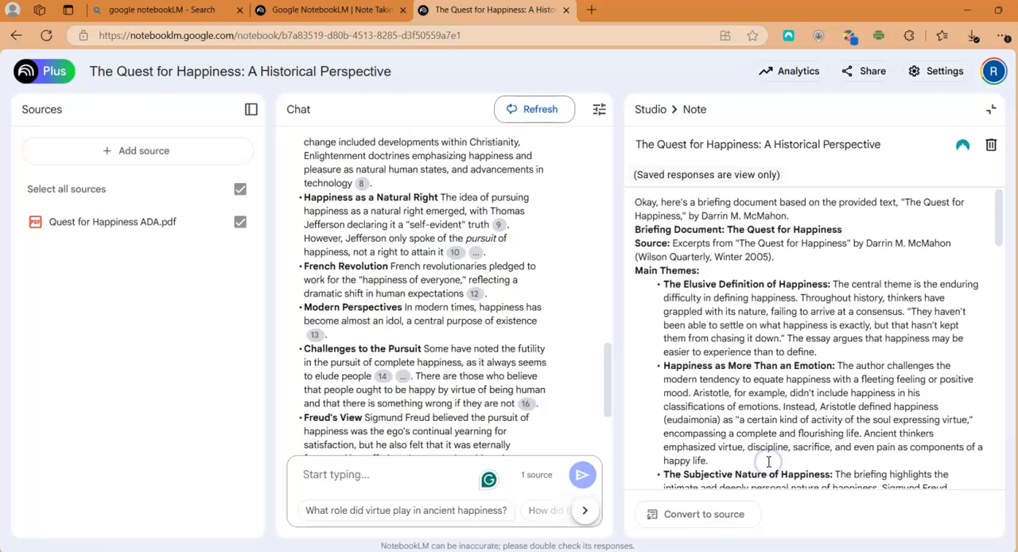
{"action": "left_click", "coordinate": [729, 514]}
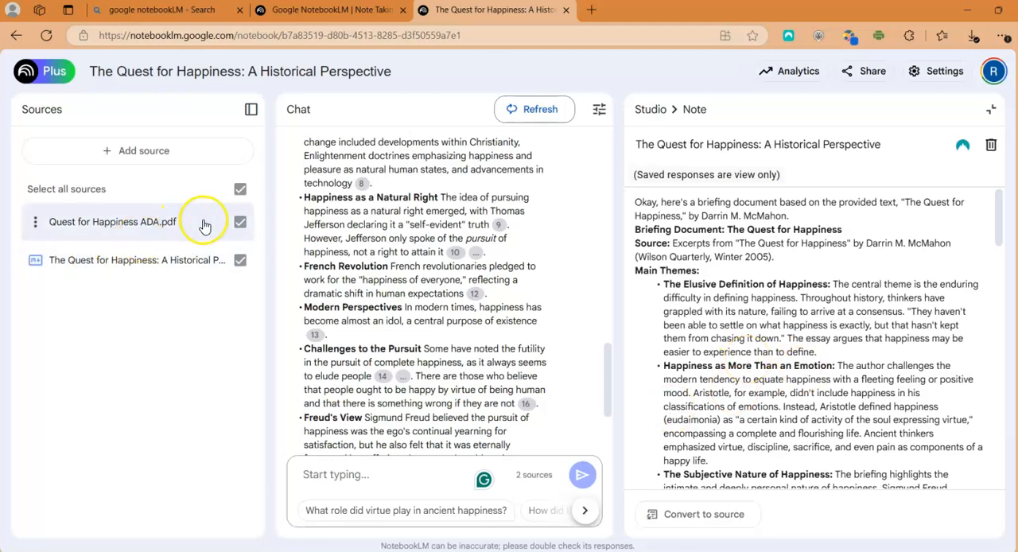
Deselect Quest for Happiness ADA.pdf as a source, select it again, and return to the Studio overview
{"action": "left_click", "coordinate": [240, 223]}
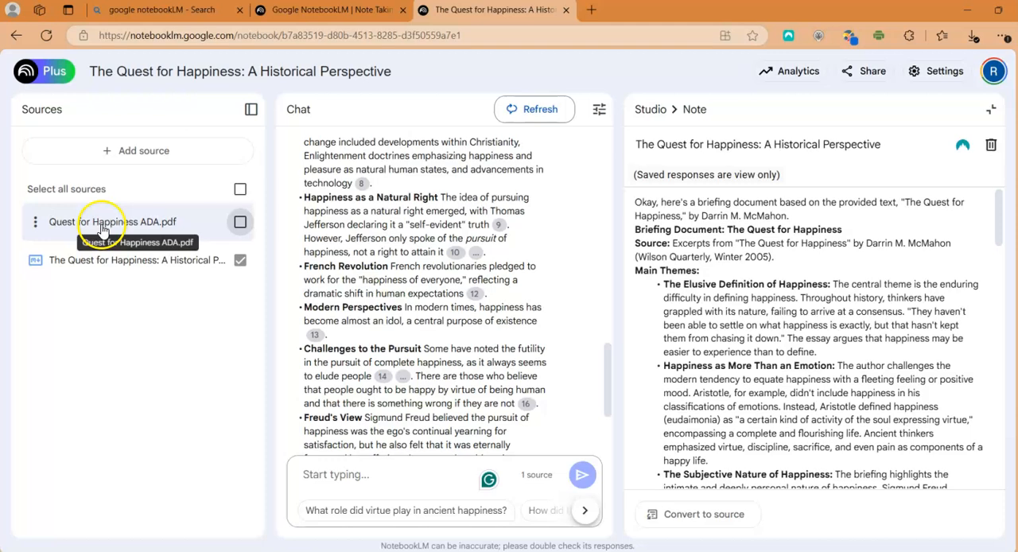
{"action": "left_click", "coordinate": [239, 225]}
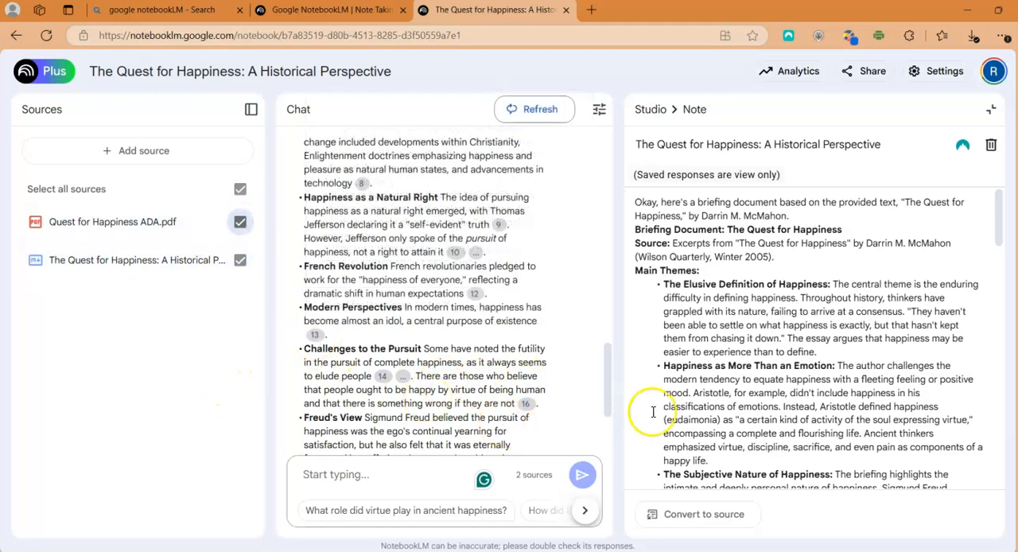
{"action": "left_click", "coordinate": [650, 109]}
{"action": "left_click", "coordinate": [816, 347]}
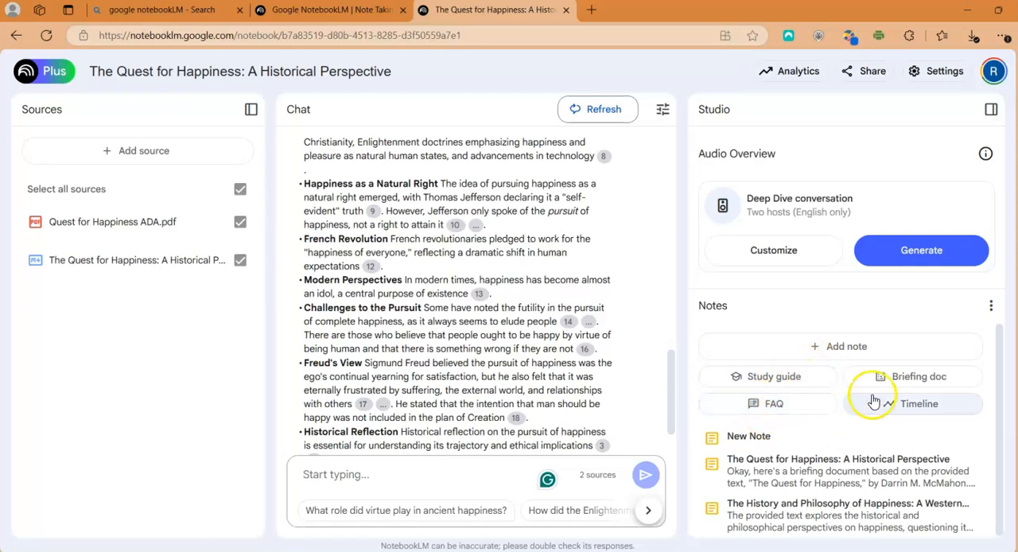
View the source guide of Quest for Happiness ADA.pdf, return to the source list, and place the cursor in the chat box
{"action": "left_click", "coordinate": [50, 226]}
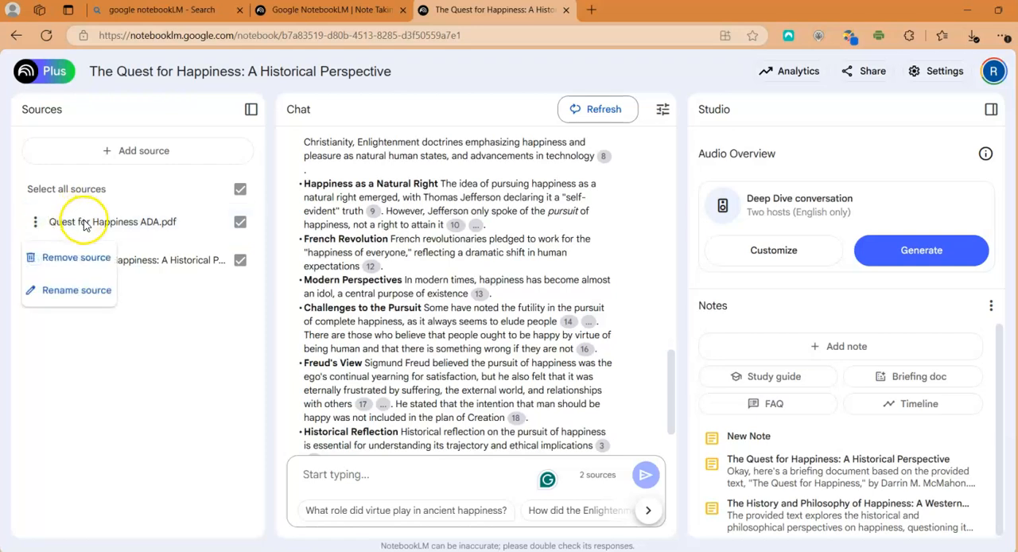
{"action": "left_click", "coordinate": [83, 223]}
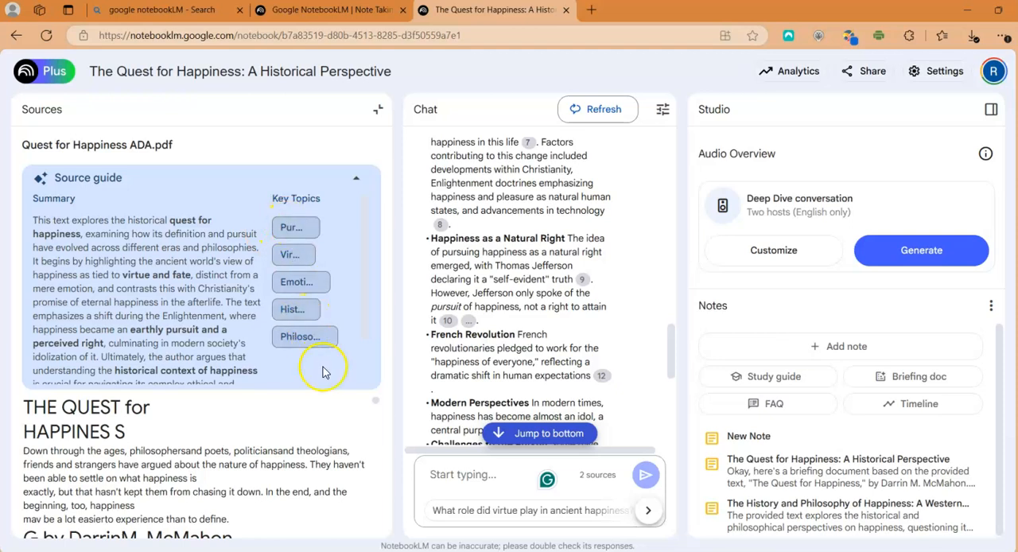
{"action": "left_click", "coordinate": [371, 116]}
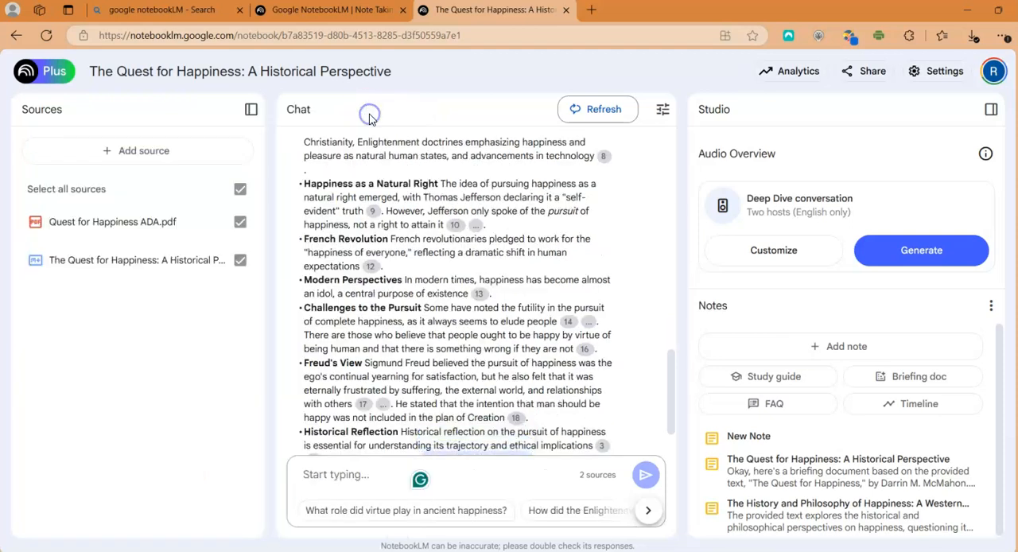
{"action": "left_click", "coordinate": [359, 480]}
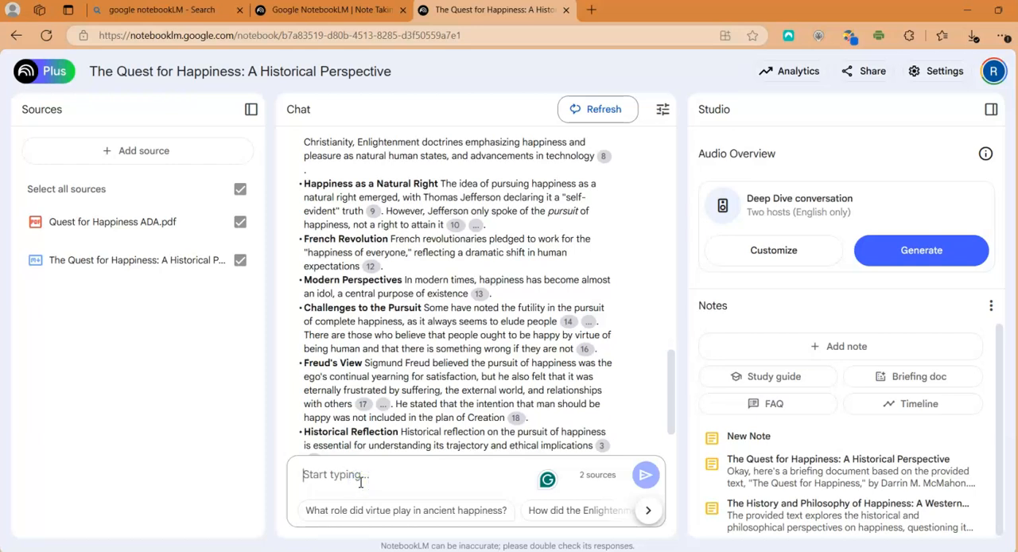
{"action": "left_click", "coordinate": [398, 479]}
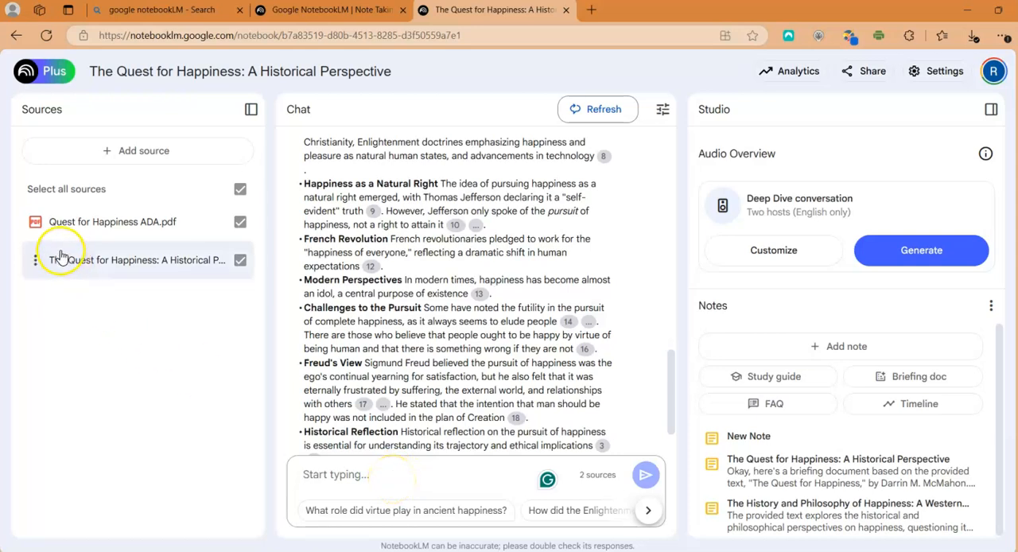
Exclude the converted briefing document from the active sources, leaving only Quest for Happiness ADA.pdf selected
{"action": "left_click", "coordinate": [240, 263]}
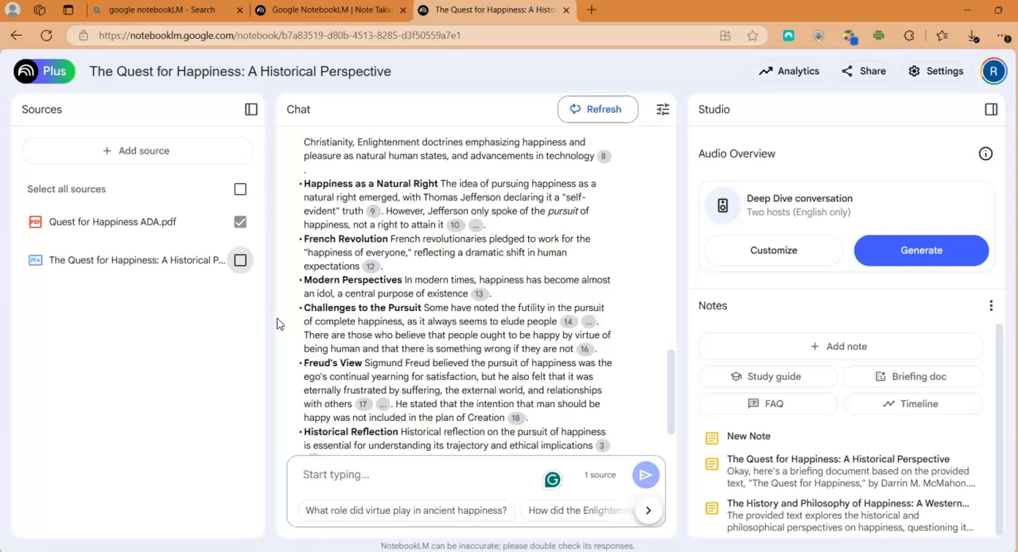
{"action": "left_click", "coordinate": [240, 261]}
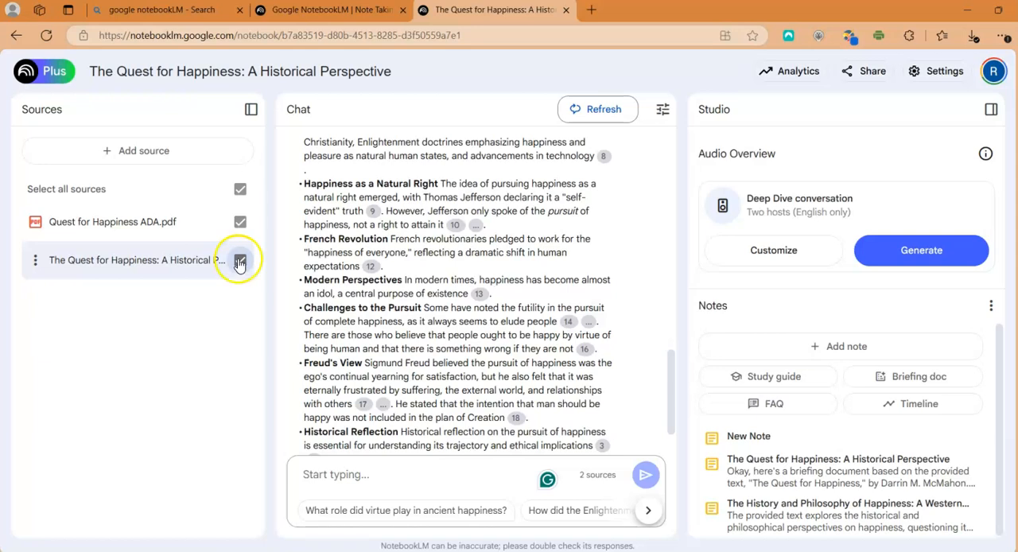
{"action": "left_click", "coordinate": [238, 261]}
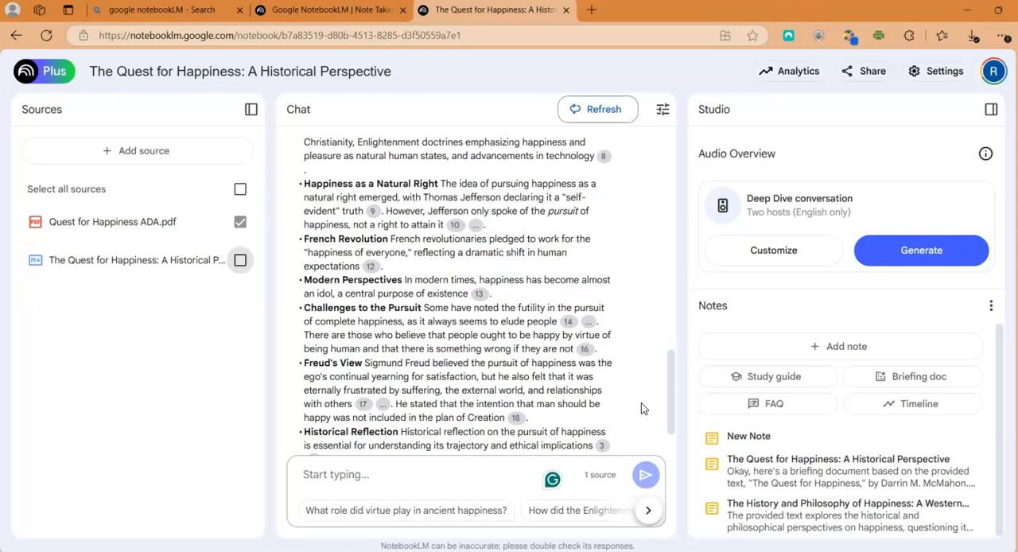
Refresh the chat and clear its history
{"action": "left_click", "coordinate": [584, 115]}
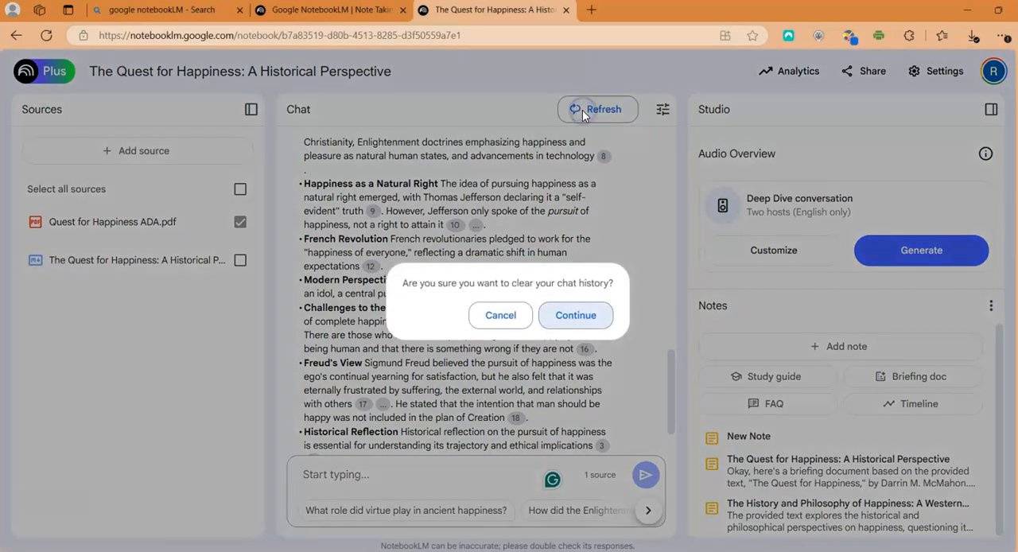
{"action": "left_click", "coordinate": [561, 315]}
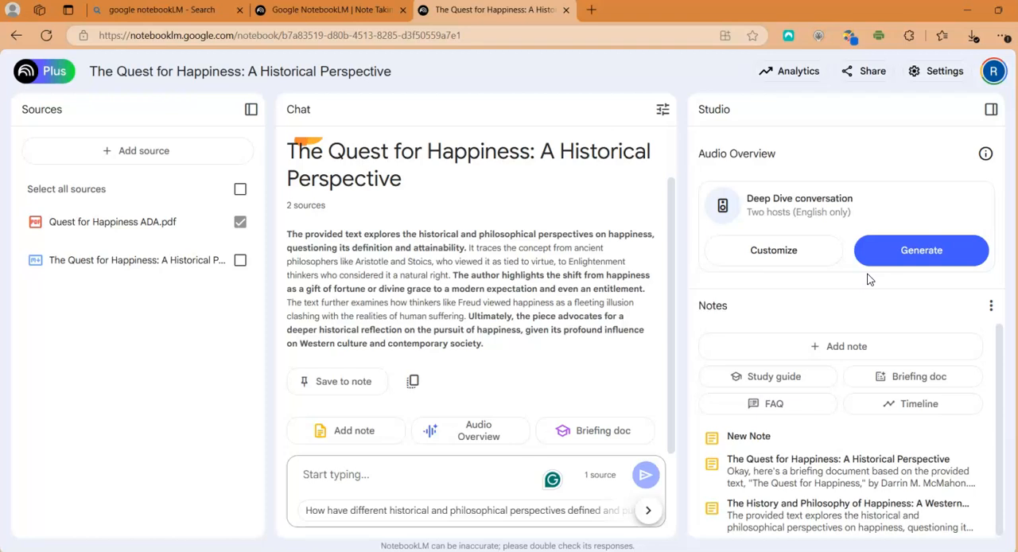
Examine the customization prompt for the Audio Overview hosts' focus and close it without generating anything
{"action": "left_click", "coordinate": [796, 255]}
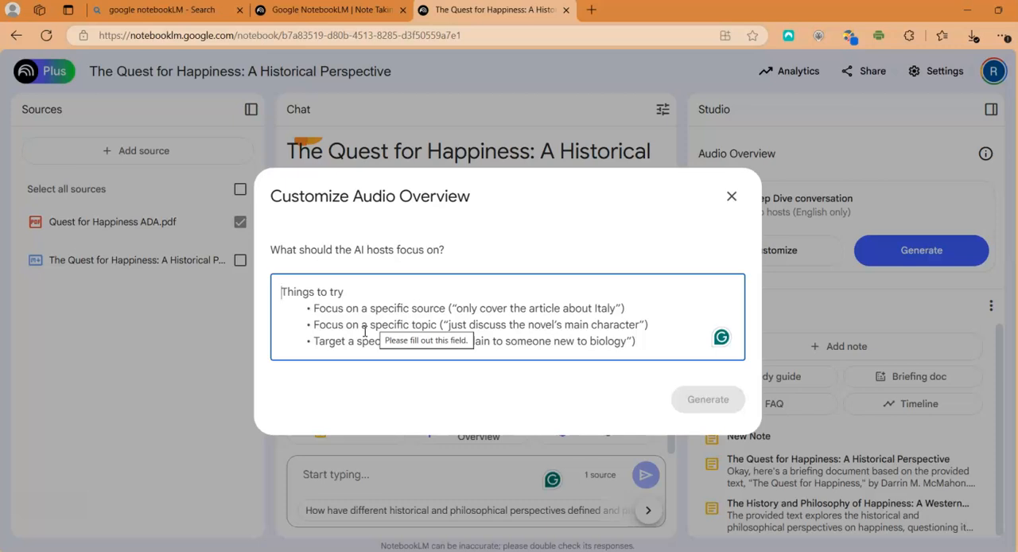
{"action": "left_click", "coordinate": [732, 197]}
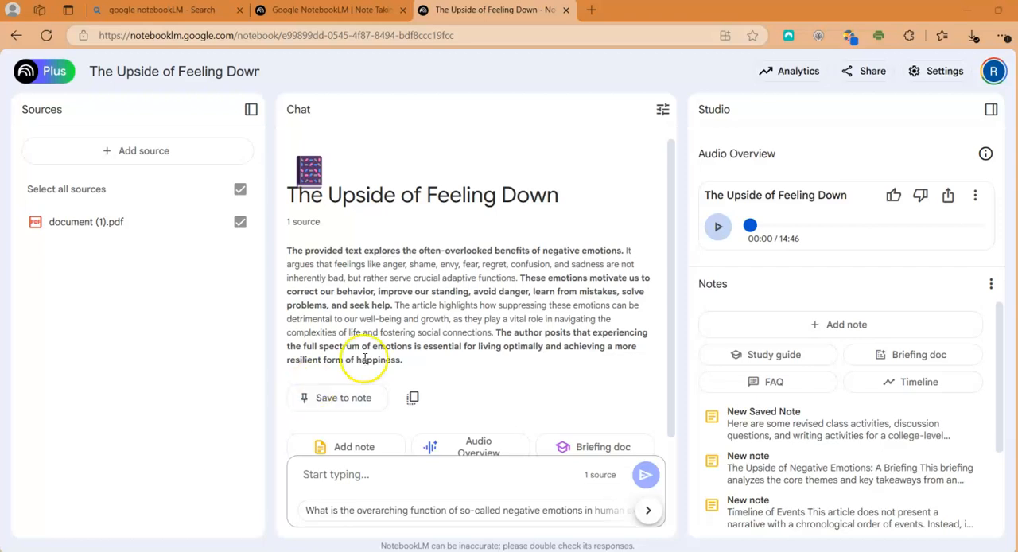
Play the existing Audio Overview in The Upside of Feeling Down notebook
{"action": "left_click", "coordinate": [718, 228]}
{"action": "left_click", "coordinate": [718, 228]}
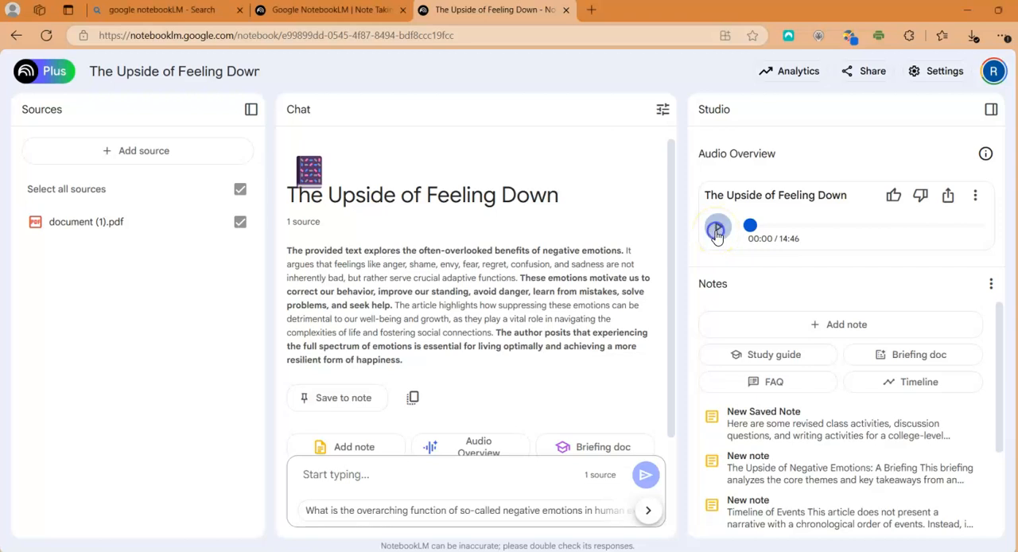